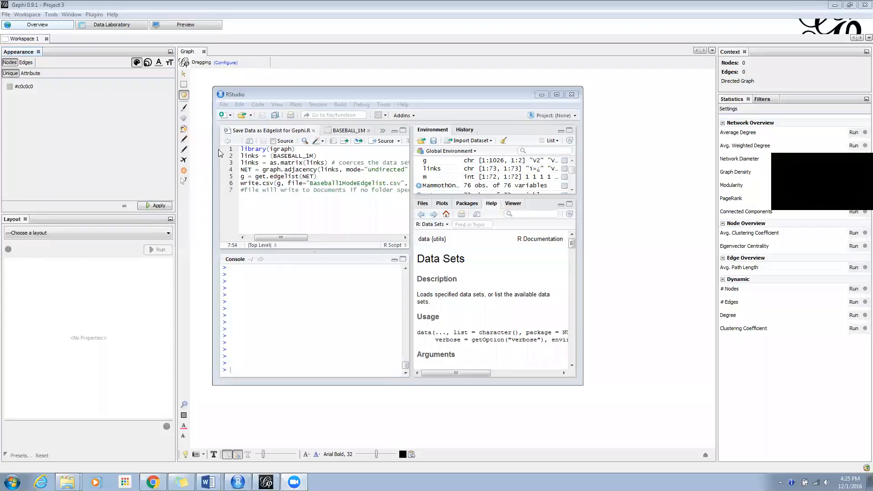
Run the script lines that load igraph and assign BASEBALL_1M to links as a matrix
{"action": "left_click", "coordinate": [242, 151]}
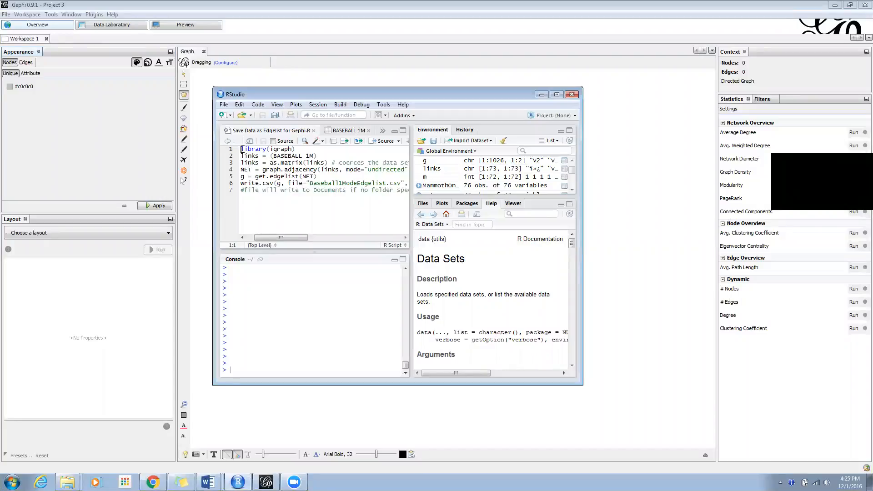
{"action": "left_click", "coordinate": [345, 142]}
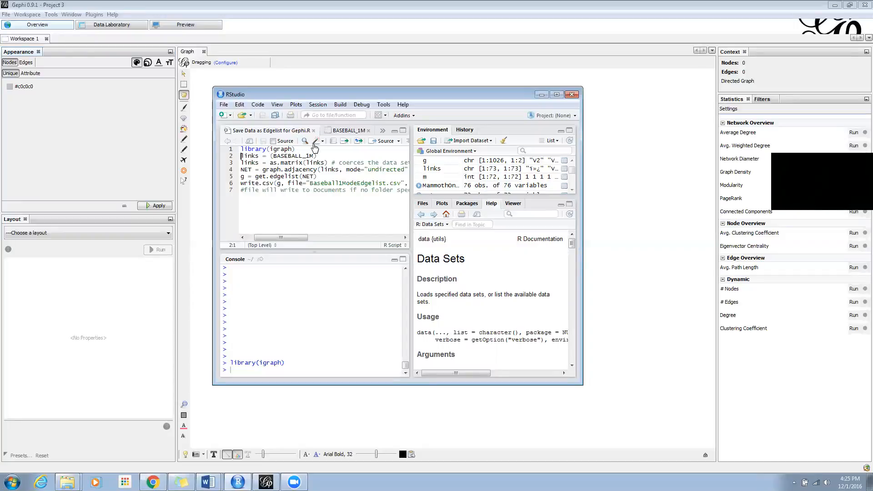
{"action": "left_click", "coordinate": [346, 142]}
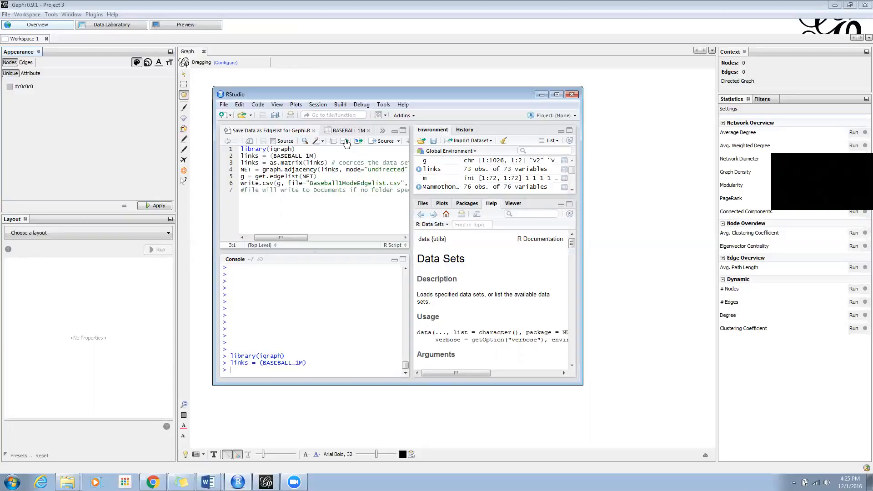
{"action": "left_click", "coordinate": [342, 141]}
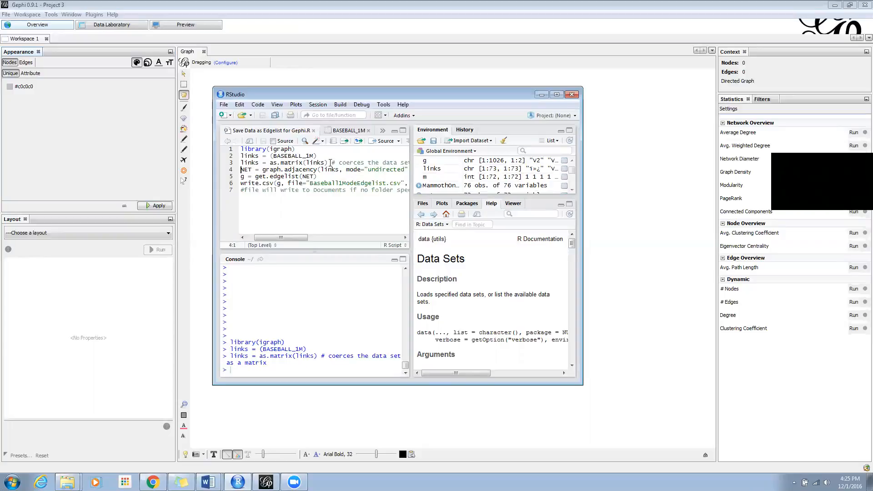
{"action": "left_click", "coordinate": [356, 143]}
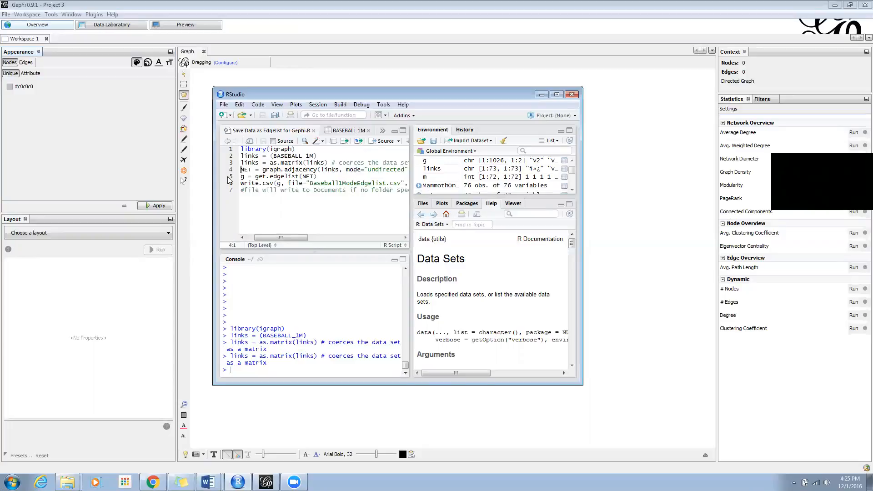
Run the script lines that build the undirected network NET from links and store its edge list in g
{"action": "left_click", "coordinate": [345, 141]}
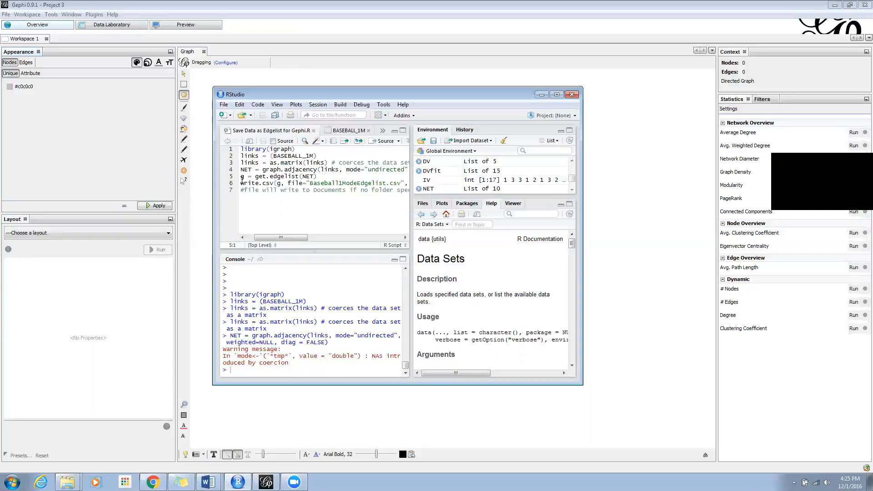
{"action": "left_click", "coordinate": [345, 143]}
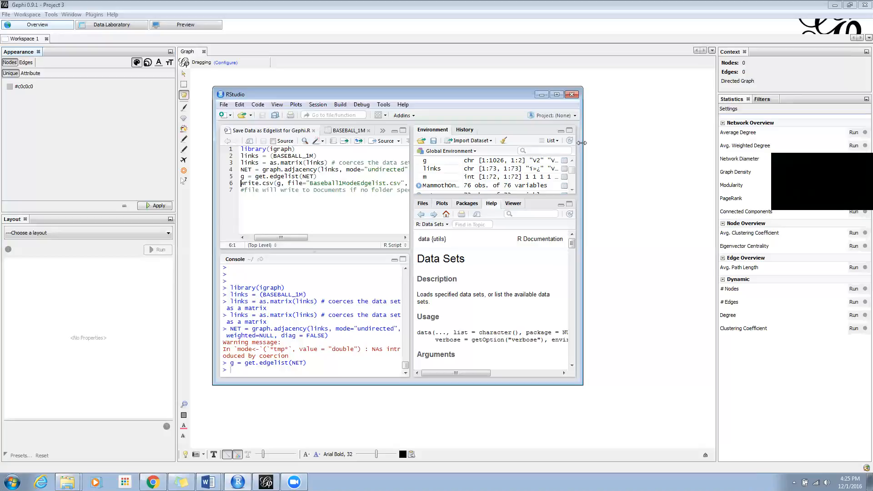
Widen the RStudio window and run the line that writes g to Baseball1ModeEdgelist.csv
{"action": "left_click_drag", "start_coordinate": [581, 143], "coordinate": [844, 142]}
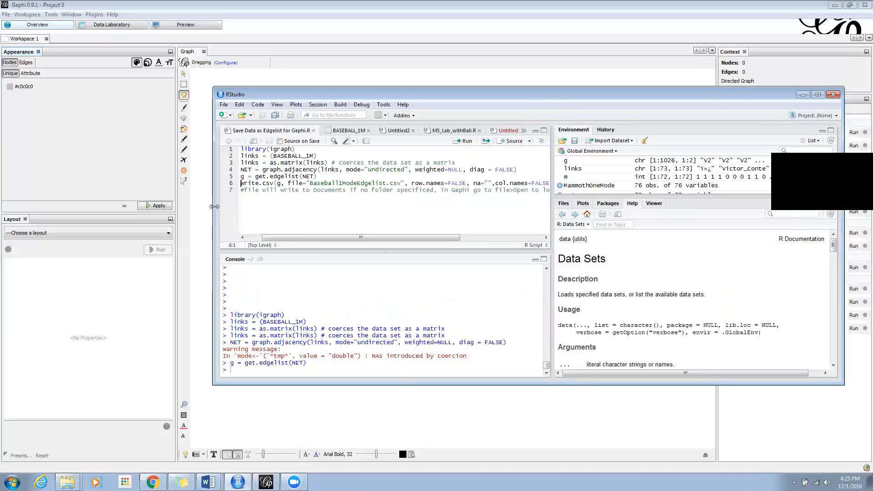
{"action": "left_click_drag", "start_coordinate": [214, 206], "coordinate": [88, 206]}
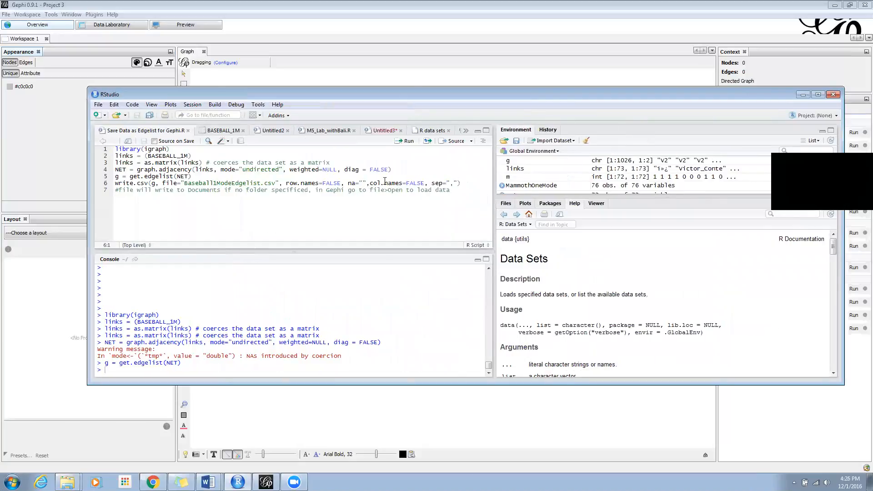
{"action": "left_click", "coordinate": [403, 142]}
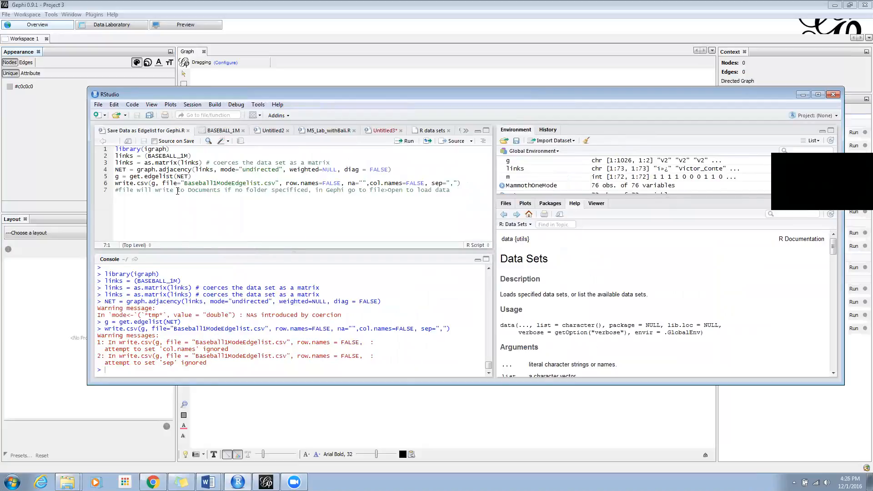
{"action": "left_click_drag", "start_coordinate": [185, 190], "coordinate": [231, 189]}
Switch to Gephi and open Baseball1ModeEdgelist from My Documents as a new graph of type Mixed
{"action": "left_click", "coordinate": [806, 100]}
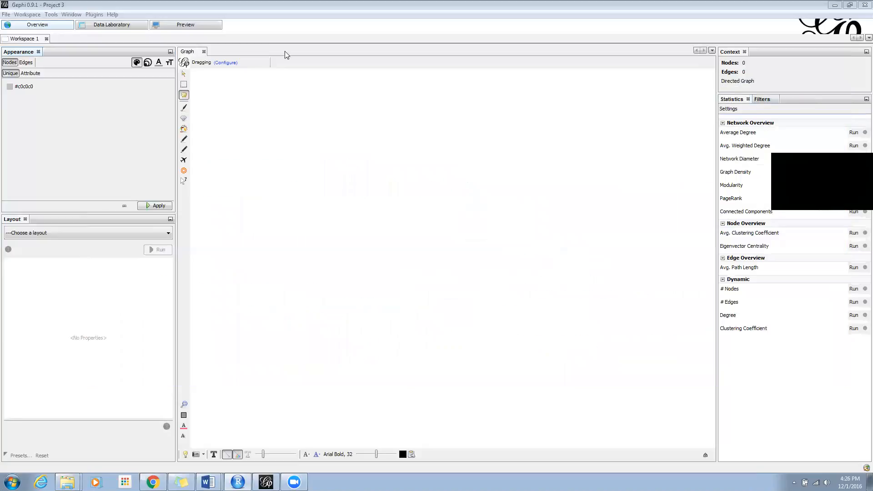
{"action": "left_click", "coordinate": [7, 15]}
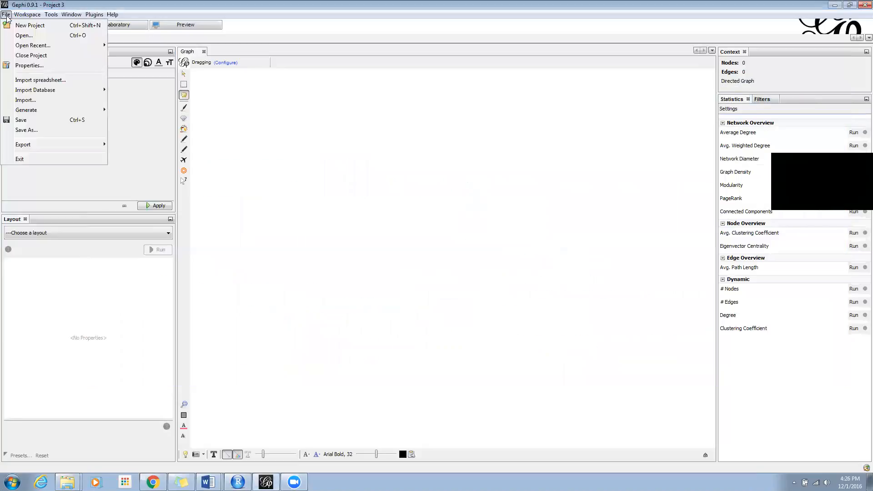
{"action": "left_click", "coordinate": [19, 37]}
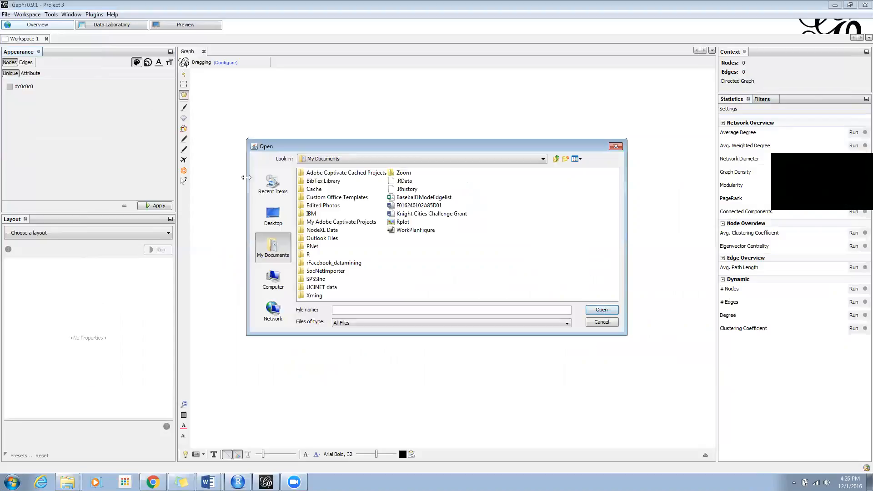
{"action": "left_click", "coordinate": [414, 197]}
{"action": "left_click", "coordinate": [601, 311]}
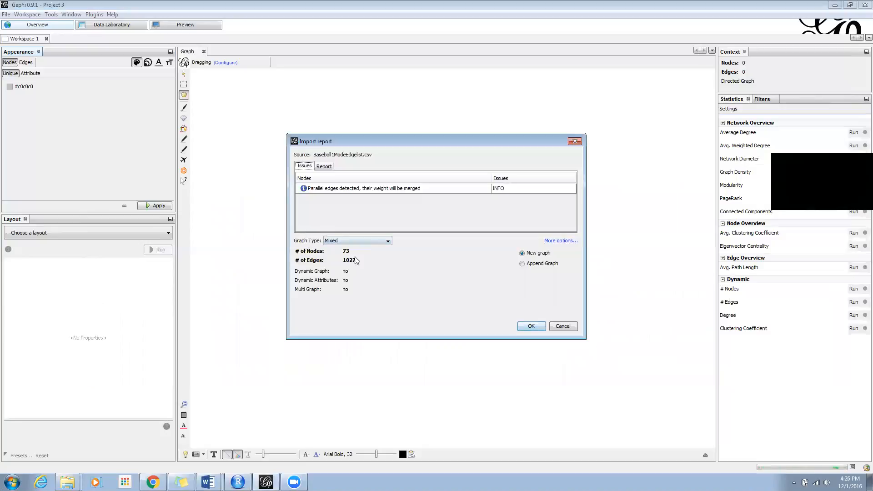
{"action": "left_click", "coordinate": [530, 326]}
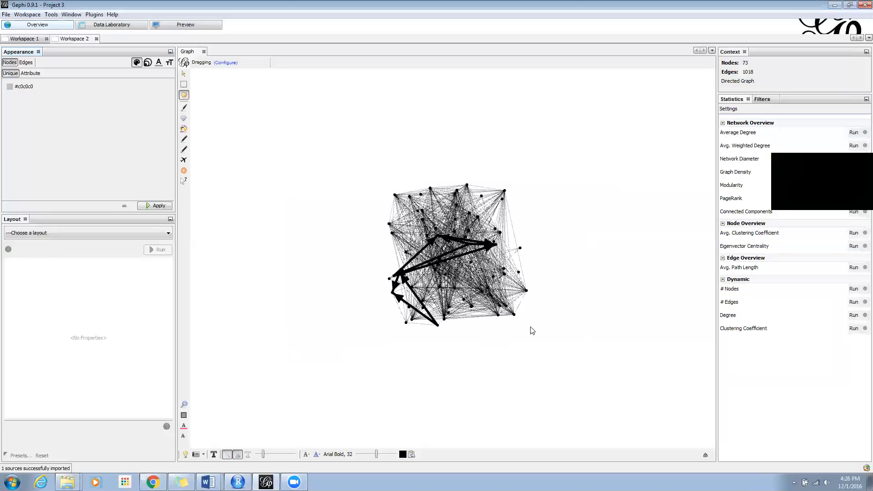
Lay out the network with Fruchterman Reingold, using area 10000, gravity 10 and speed 1
{"action": "left_click", "coordinate": [166, 234]}
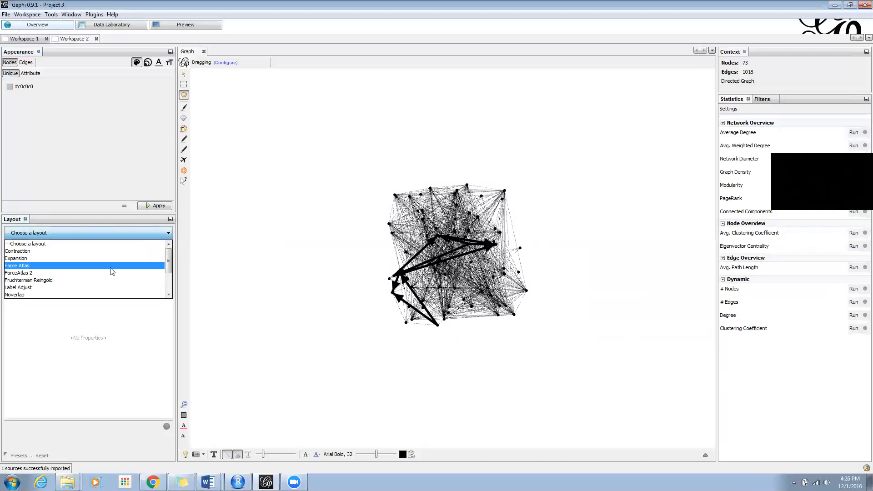
{"action": "left_click", "coordinate": [110, 279]}
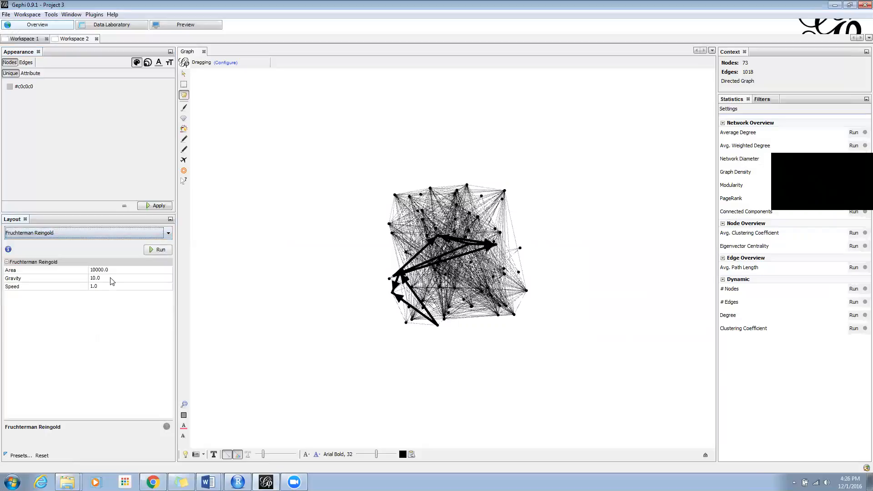
{"action": "left_click", "coordinate": [160, 250]}
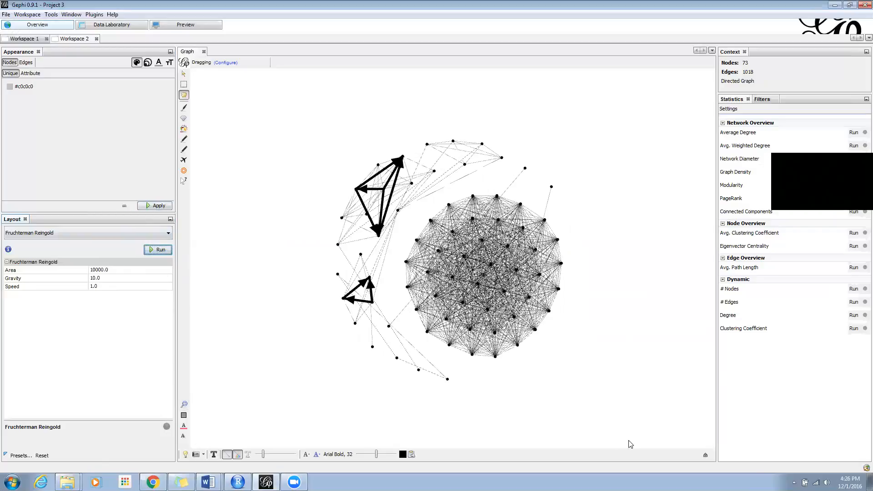
Show the node labels on the graph and enlarge their text
{"action": "left_click", "coordinate": [706, 455]}
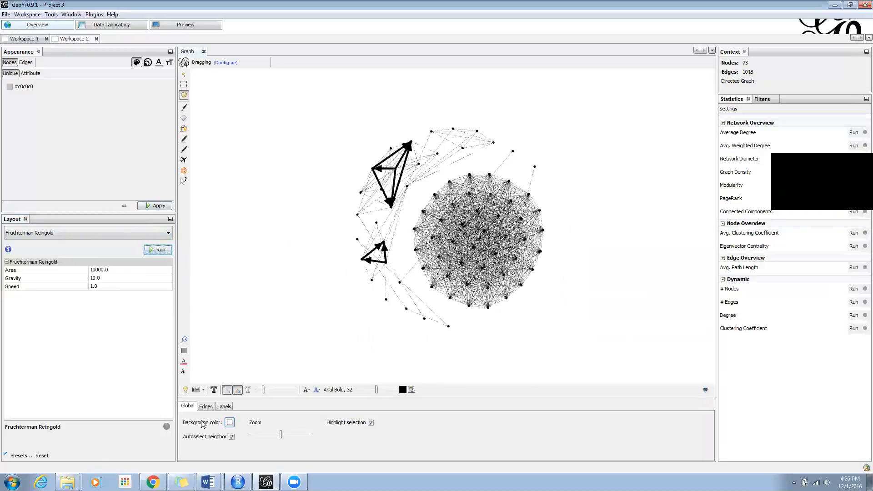
{"action": "left_click", "coordinate": [206, 406]}
{"action": "left_click", "coordinate": [223, 406]}
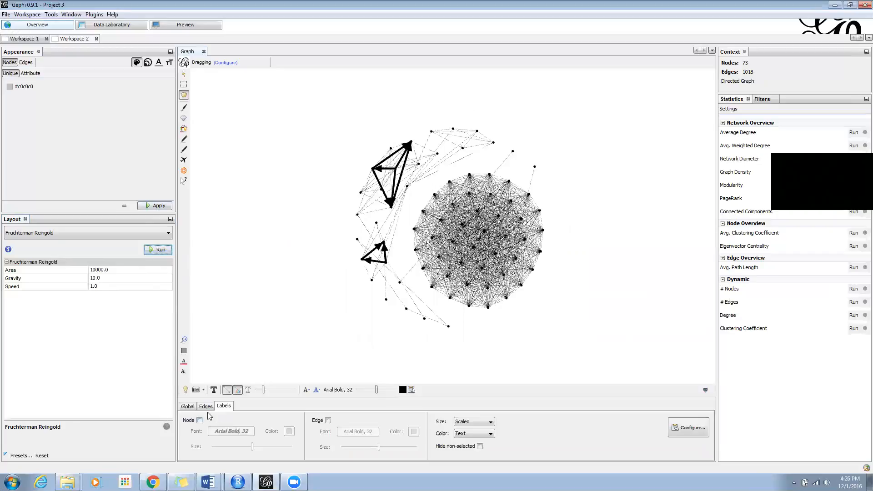
{"action": "left_click", "coordinate": [199, 421]}
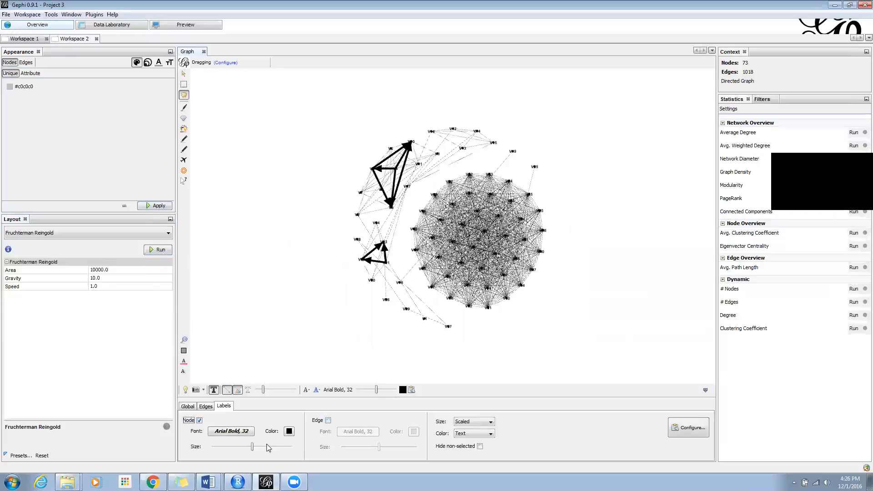
{"action": "left_click_drag", "start_coordinate": [252, 450], "coordinate": [282, 447]}
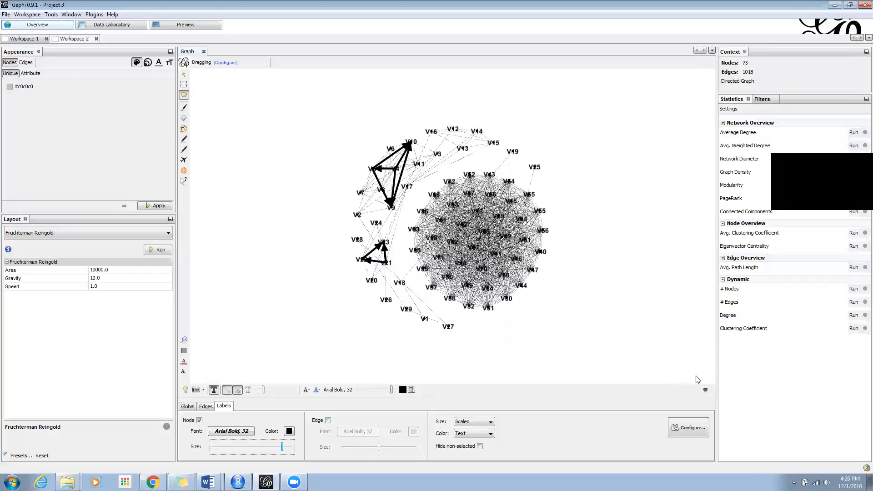
{"action": "left_click", "coordinate": [705, 389]}
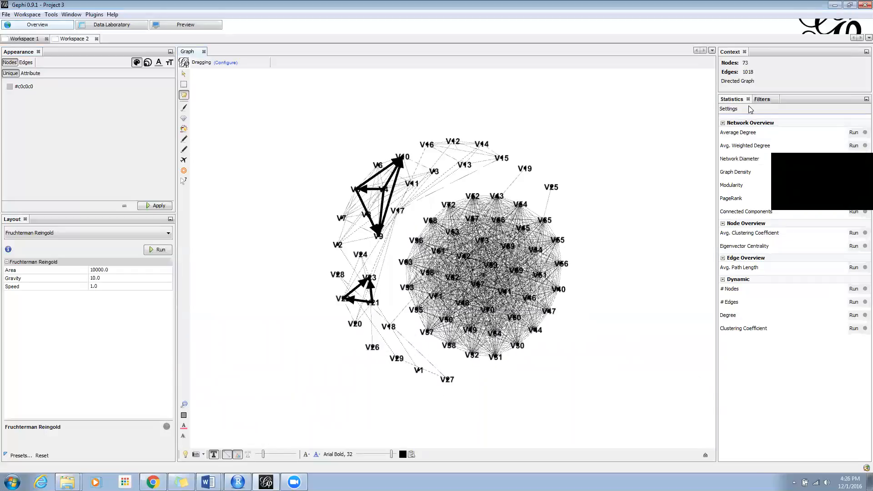
Calculate the network's Average Degree, look through the degree report and close it
{"action": "left_click", "coordinate": [853, 133]}
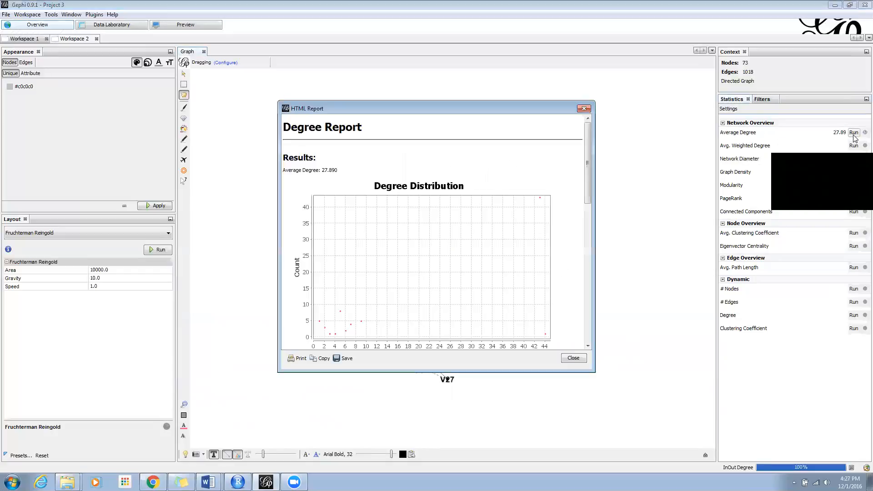
{"action": "left_click_drag", "start_coordinate": [590, 154], "coordinate": [590, 309]}
{"action": "left_click", "coordinate": [583, 108]}
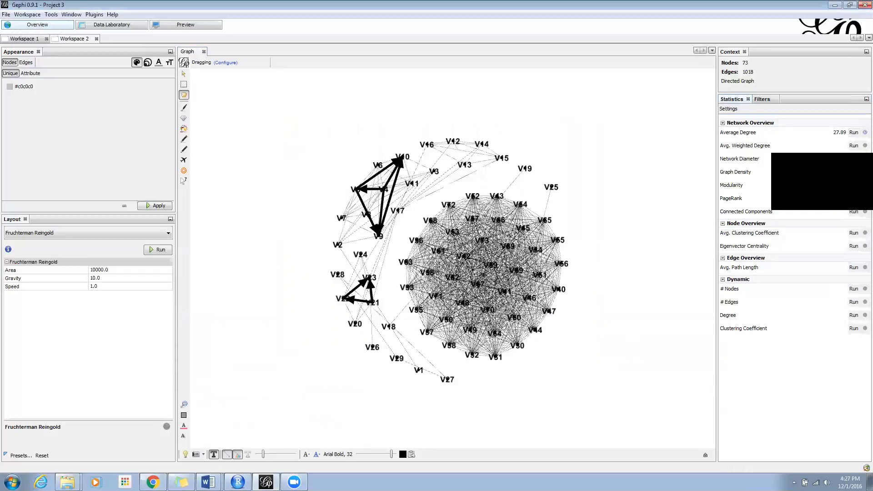
Run Modularity with randomizing and edge weights enabled at resolution 1.0, and close its report
{"action": "left_click", "coordinate": [853, 185]}
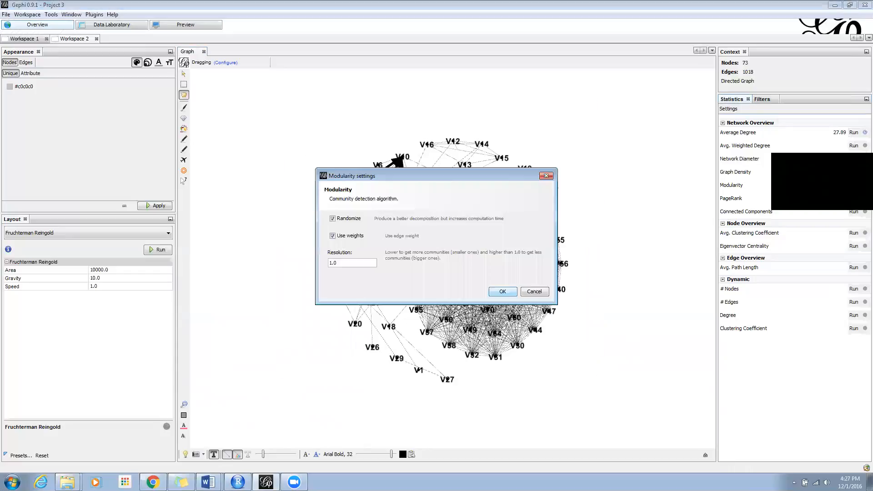
{"action": "left_click", "coordinate": [504, 293]}
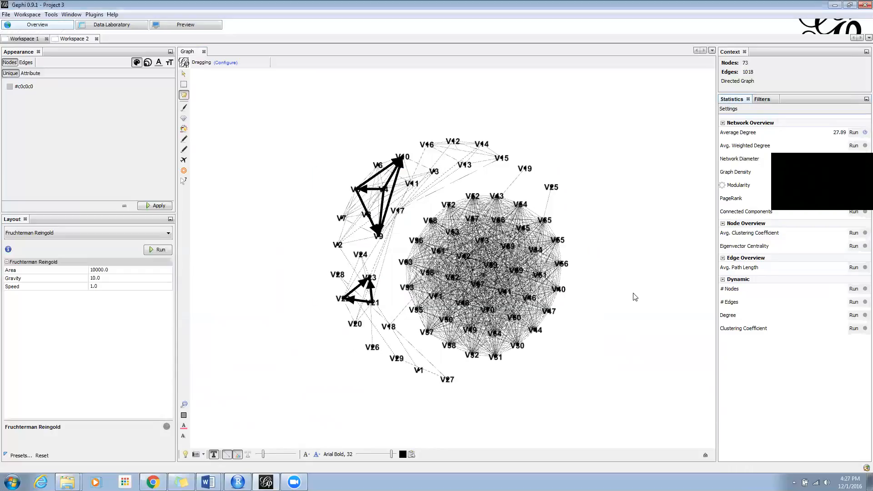
{"action": "left_click", "coordinate": [588, 110]}
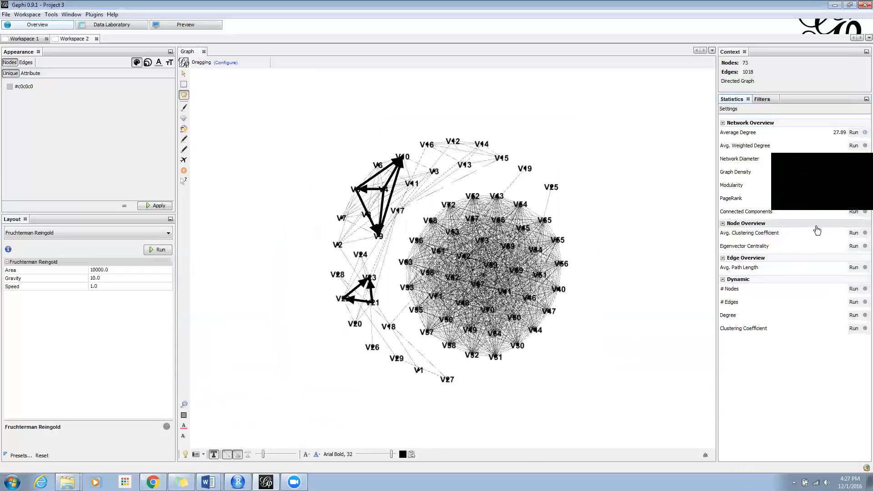
Calculate the Avg. Clustering Coefficient with the network treated as directed, and close the report
{"action": "left_click", "coordinate": [853, 232]}
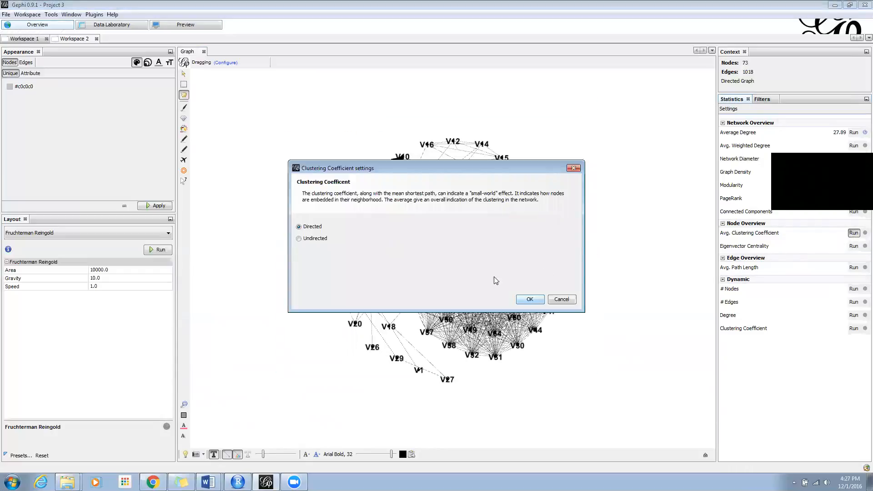
{"action": "left_click", "coordinate": [530, 299]}
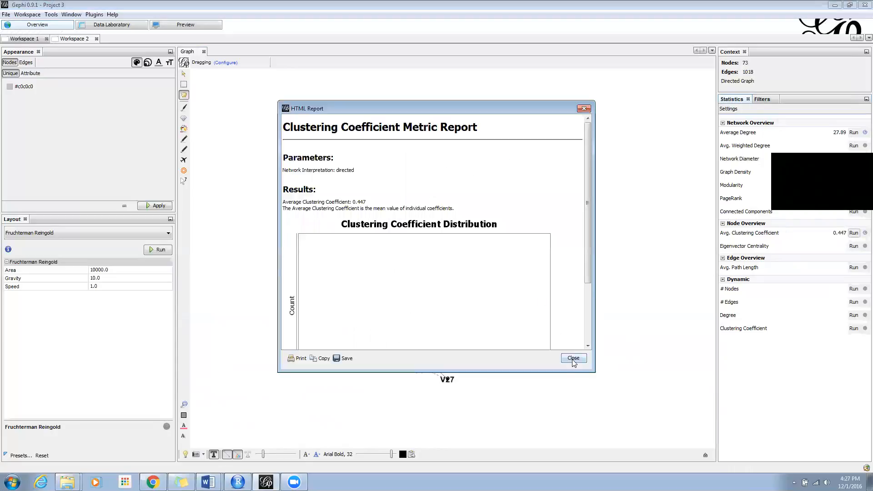
{"action": "left_click", "coordinate": [573, 359]}
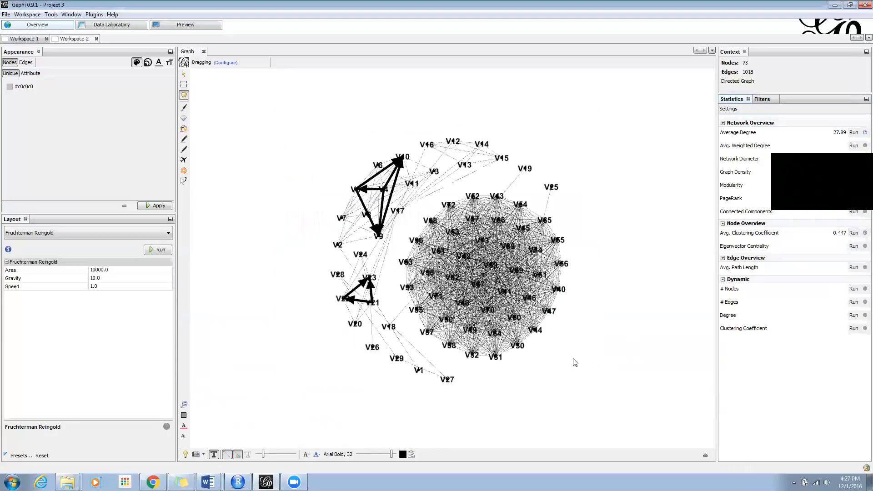
Size the nodes by their Degree attribute, with a minimum size of 1 and a maximum of 94.5
{"action": "left_click", "coordinate": [30, 75]}
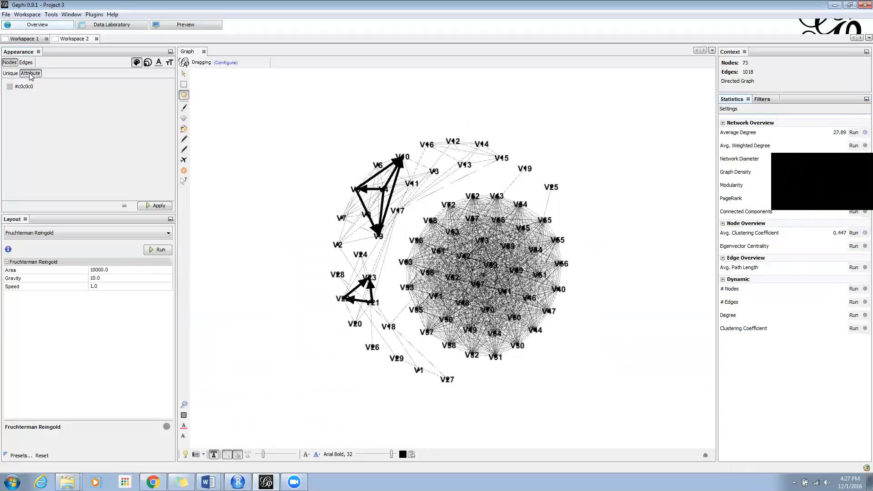
{"action": "left_click", "coordinate": [148, 62]}
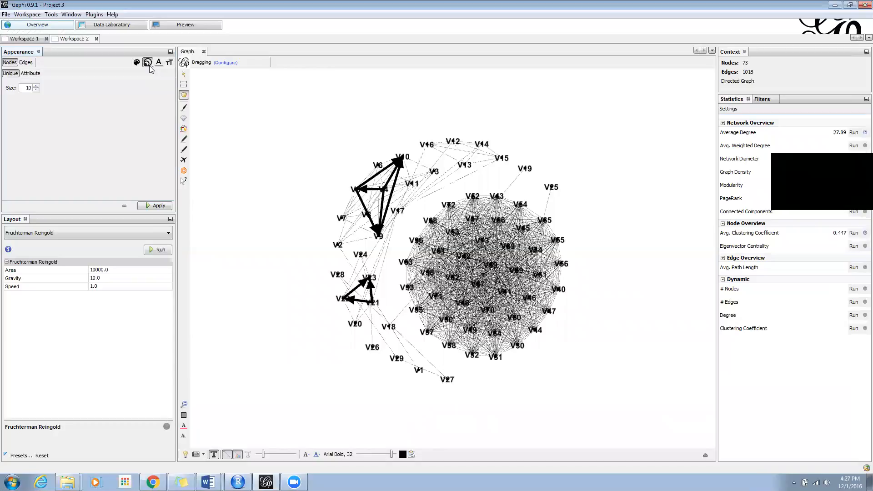
{"action": "left_click", "coordinate": [32, 74]}
{"action": "left_click", "coordinate": [36, 85]}
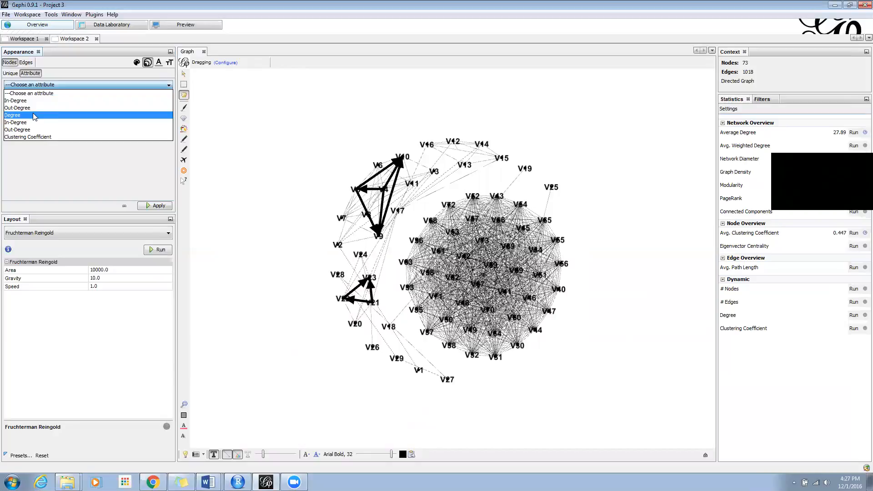
{"action": "left_click", "coordinate": [34, 115]}
{"action": "left_click", "coordinate": [159, 206]}
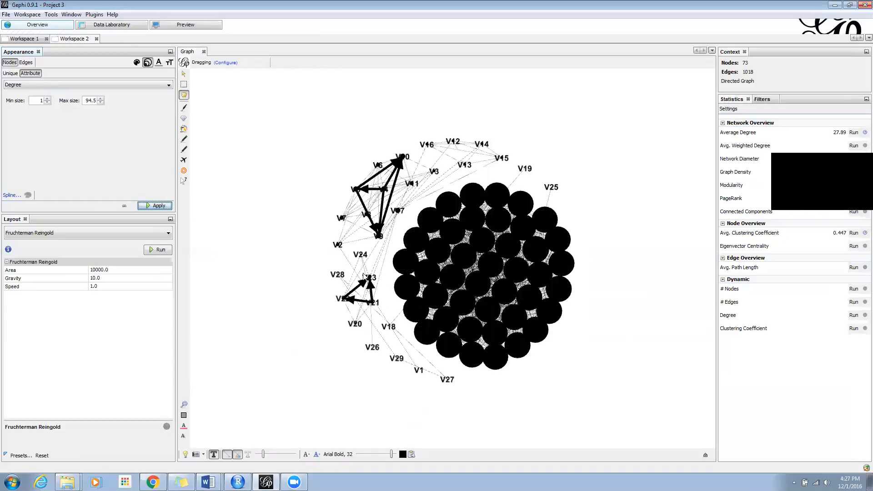
Colour the nodes by their Clustering Coefficient attribute, using a separate partition colour for each value instead of a gradient
{"action": "left_click", "coordinate": [136, 62]}
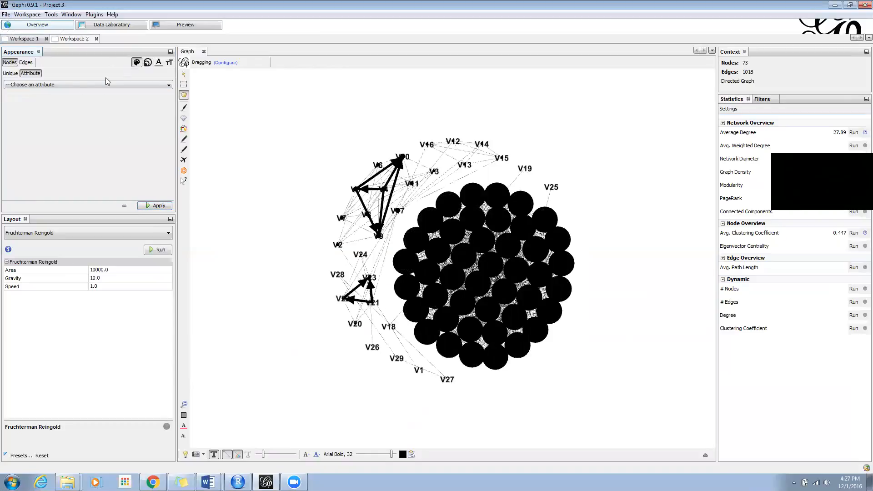
{"action": "left_click", "coordinate": [69, 85]}
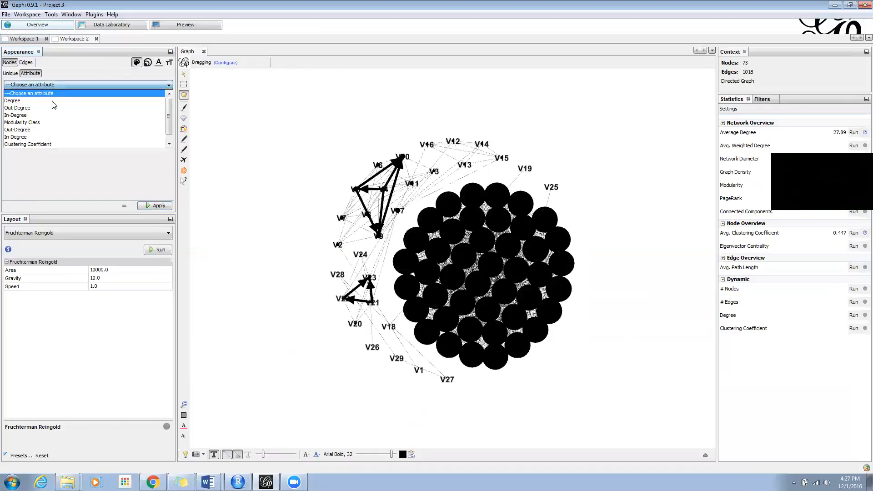
{"action": "left_click", "coordinate": [32, 144]}
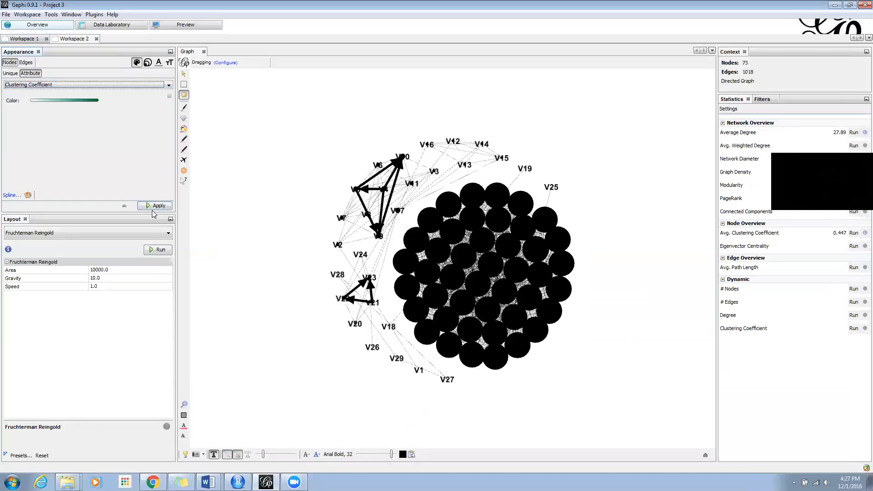
{"action": "left_click", "coordinate": [12, 195]}
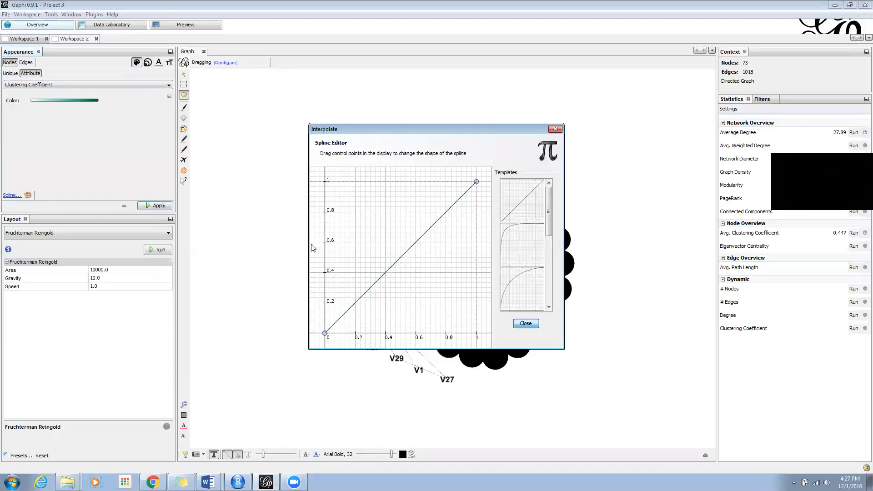
{"action": "left_click", "coordinate": [554, 130]}
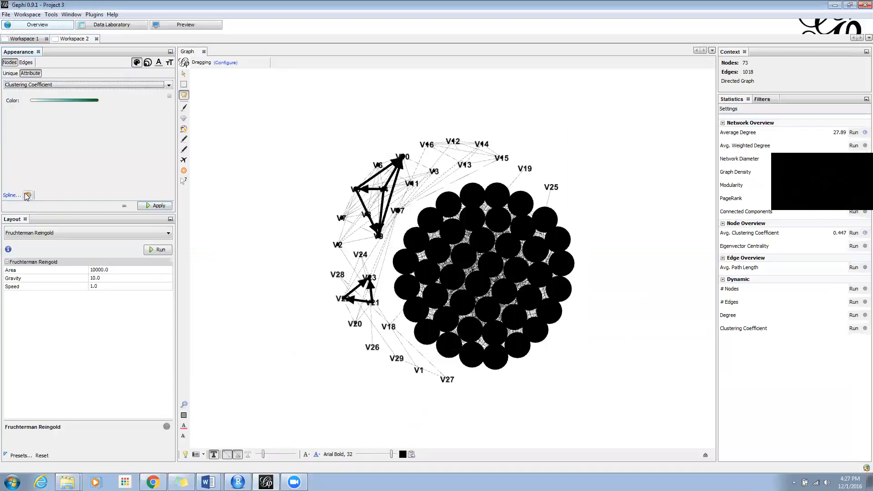
{"action": "left_click", "coordinate": [27, 195]}
{"action": "left_click", "coordinate": [163, 206]}
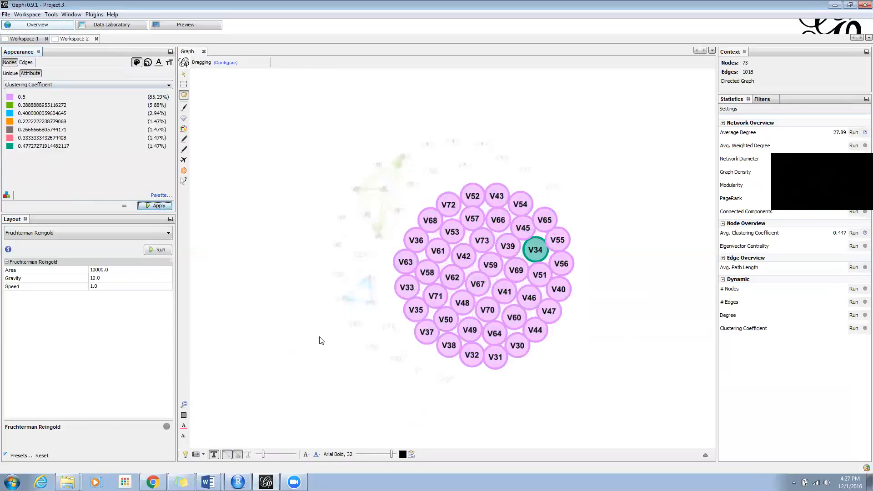
Colour the nodes by Modularity Class with the all-grey palette
{"action": "left_click", "coordinate": [30, 85]}
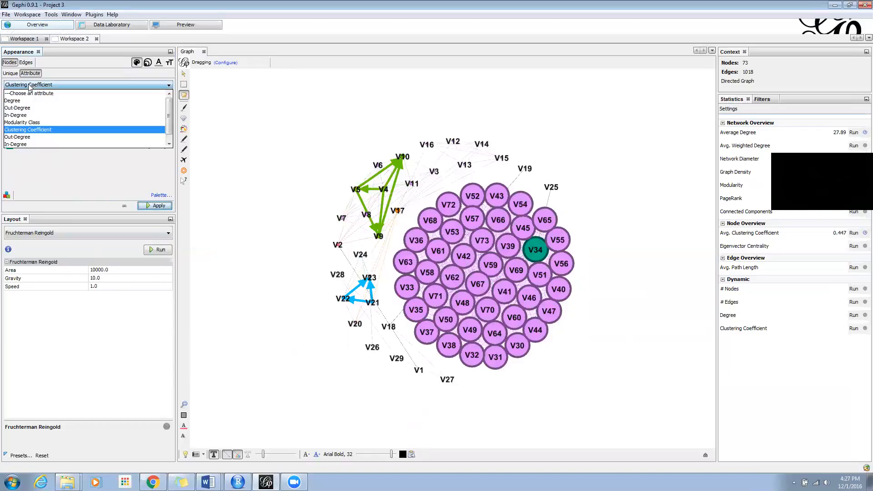
{"action": "left_click", "coordinate": [22, 123]}
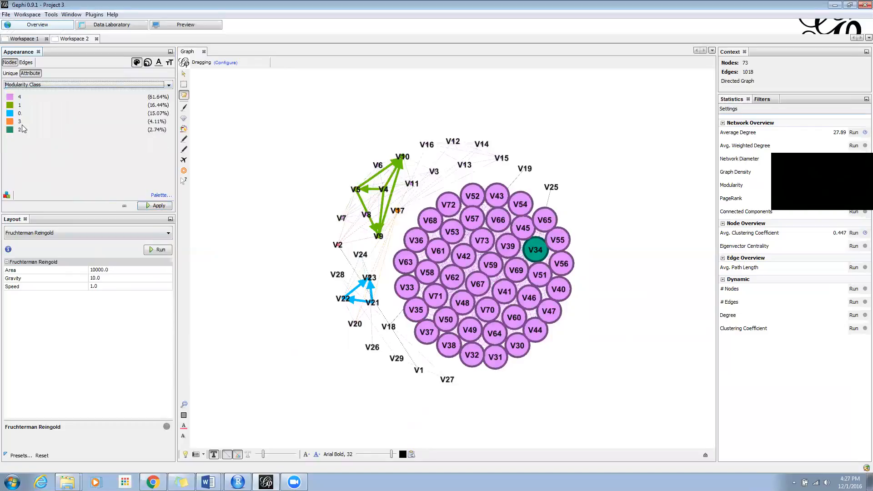
{"action": "left_click", "coordinate": [156, 197]}
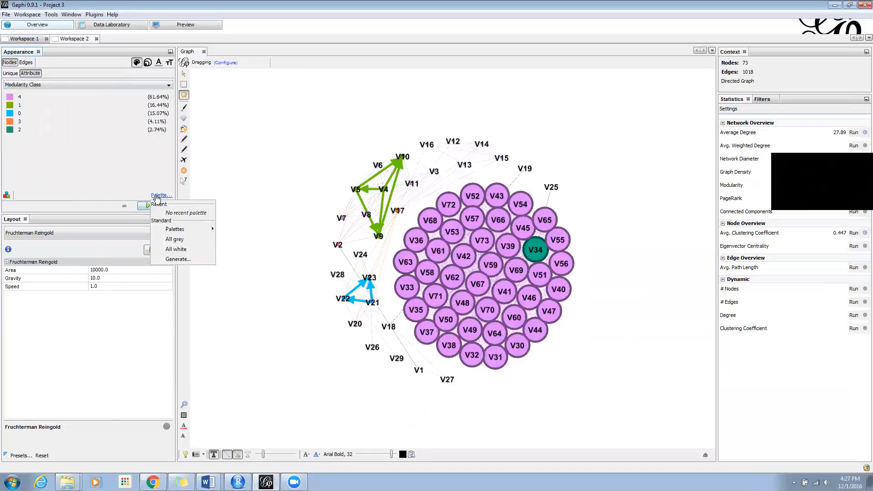
{"action": "left_click", "coordinate": [174, 239]}
{"action": "left_click", "coordinate": [154, 206]}
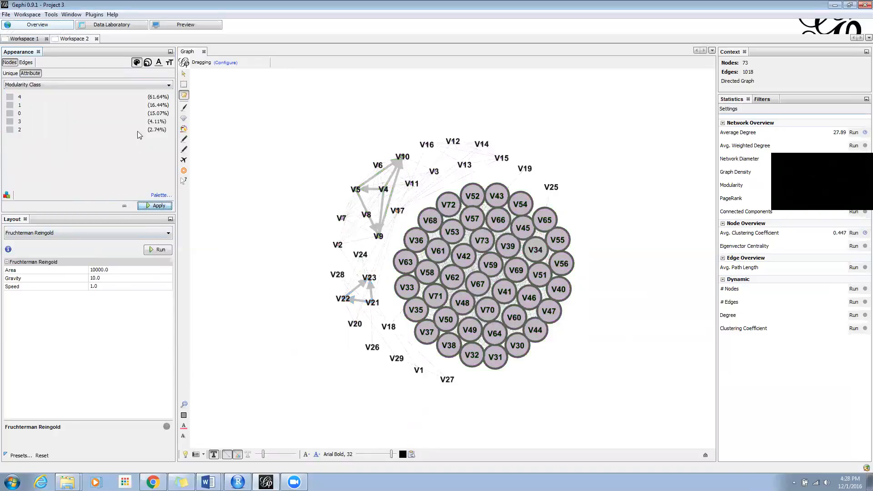
Recolour the nodes by Clustering Coefficient with its multicolour partition palette
{"action": "left_click", "coordinate": [119, 87]}
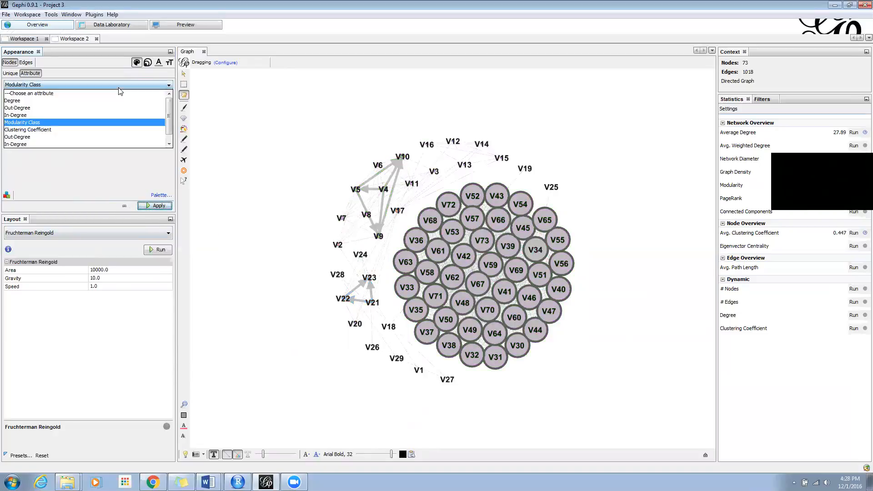
{"action": "left_click", "coordinate": [100, 130]}
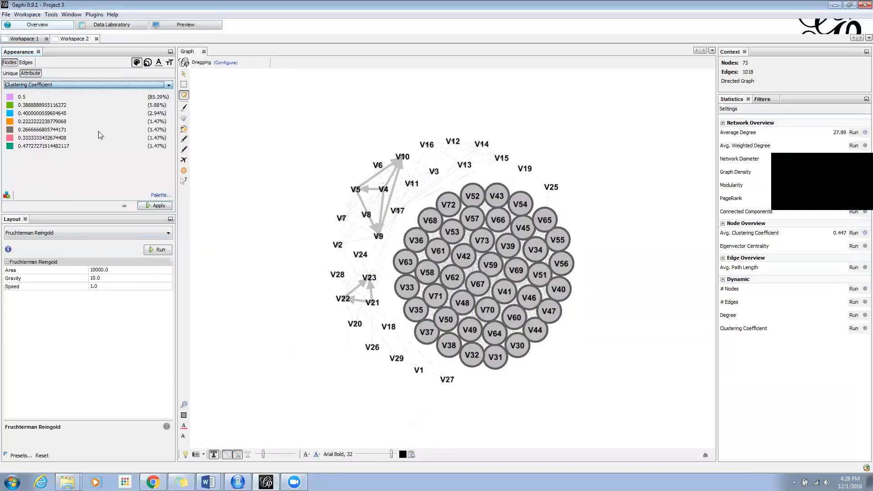
{"action": "left_click", "coordinate": [154, 205]}
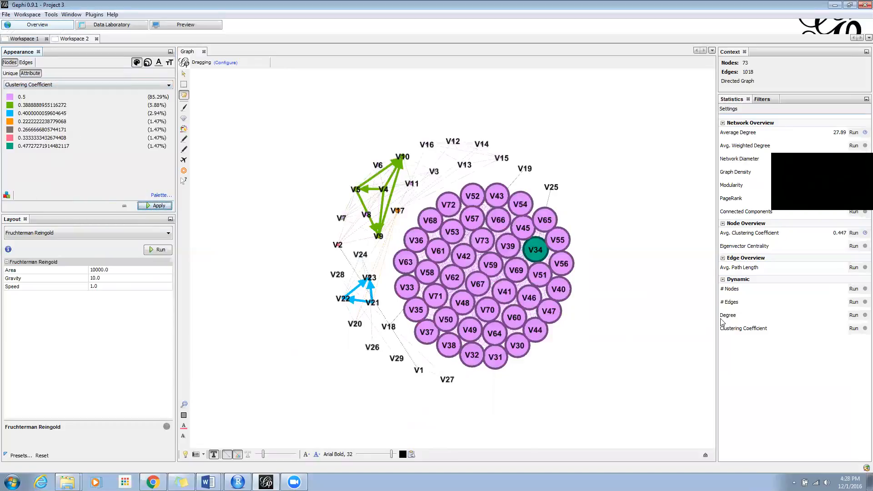
Switch to the network's Preview, choose the Default Curved preset and refresh the rendering
{"action": "left_click", "coordinate": [163, 25]}
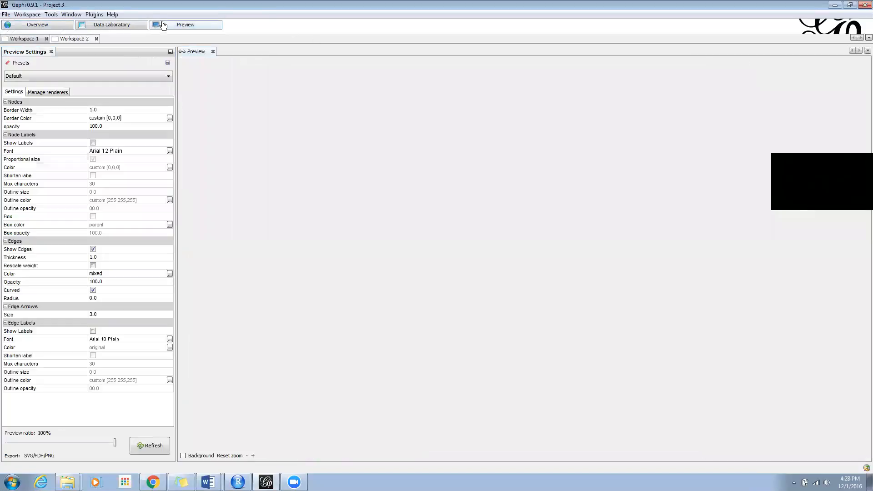
{"action": "left_click", "coordinate": [77, 74]}
{"action": "left_click", "coordinate": [71, 92]}
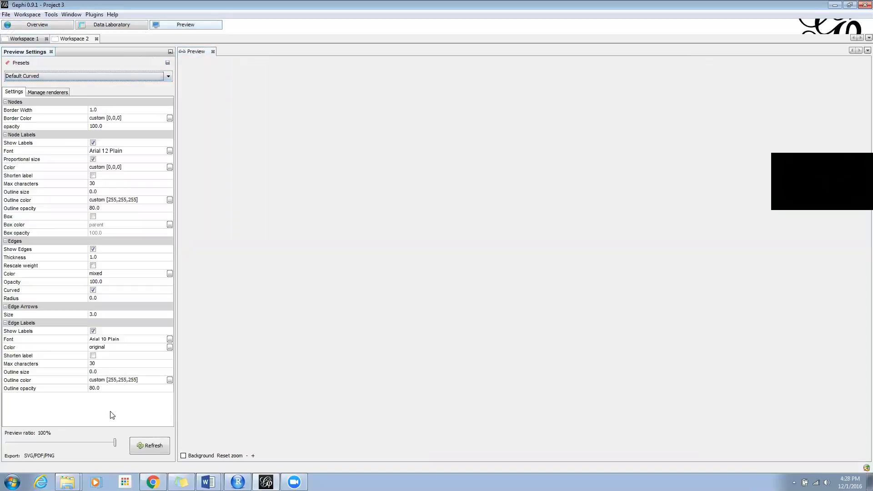
{"action": "left_click", "coordinate": [149, 445]}
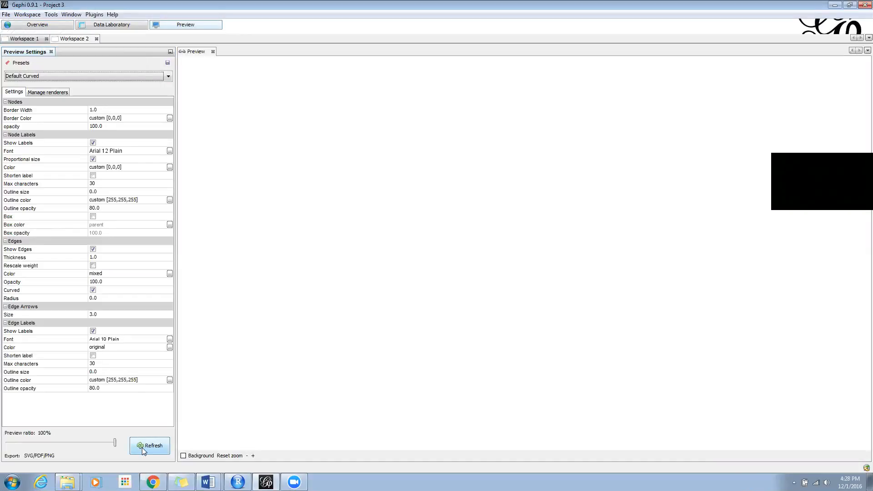
Reapply the Default Curved preset, refresh the preview again and check which renderers are enabled
{"action": "left_click", "coordinate": [169, 80]}
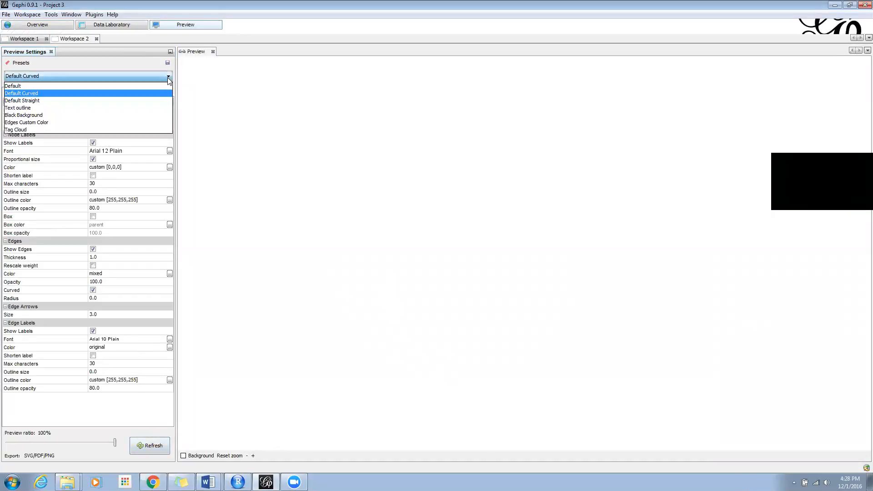
{"action": "left_click", "coordinate": [156, 91]}
{"action": "left_click", "coordinate": [145, 446]}
{"action": "left_click", "coordinate": [143, 448]}
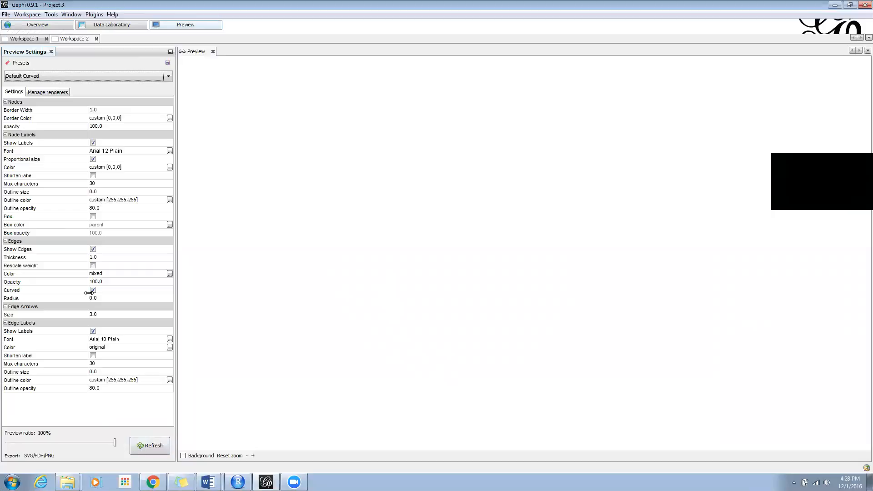
{"action": "left_click", "coordinate": [54, 92]}
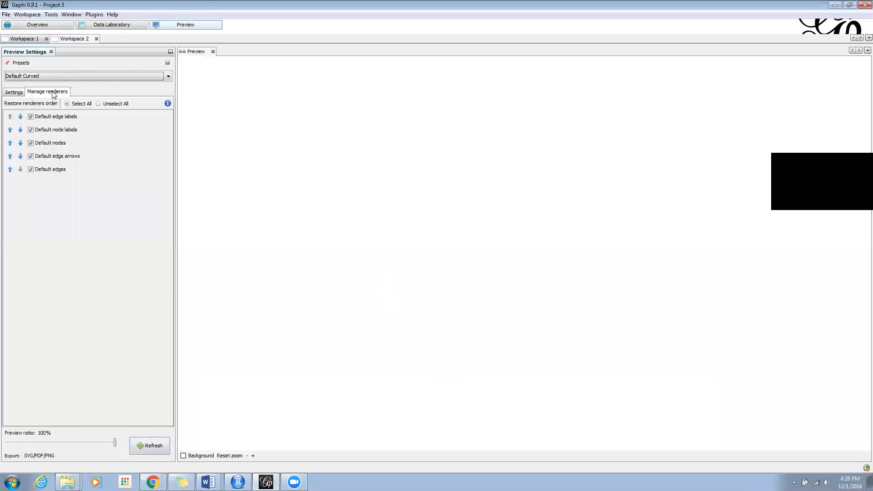
{"action": "left_click", "coordinate": [13, 93]}
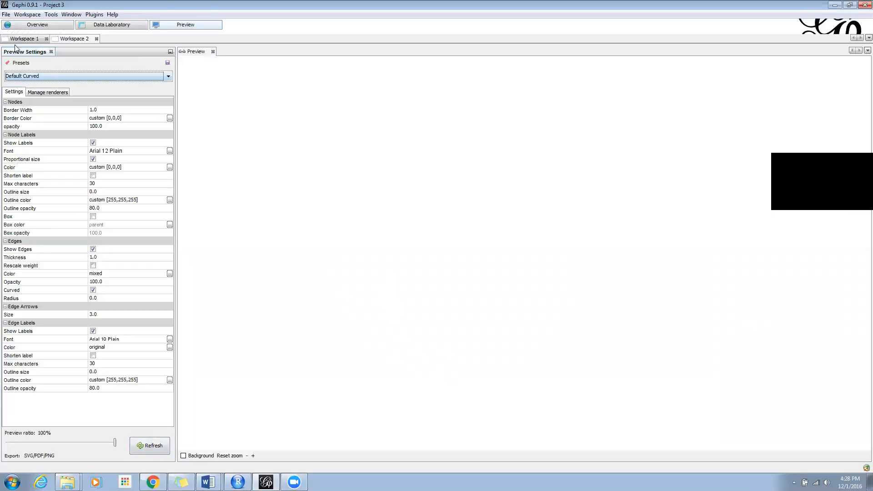
Try to render the preview of Workspace 1, refreshing it before and after choosing the Default Curved preset
{"action": "left_click", "coordinate": [28, 41]}
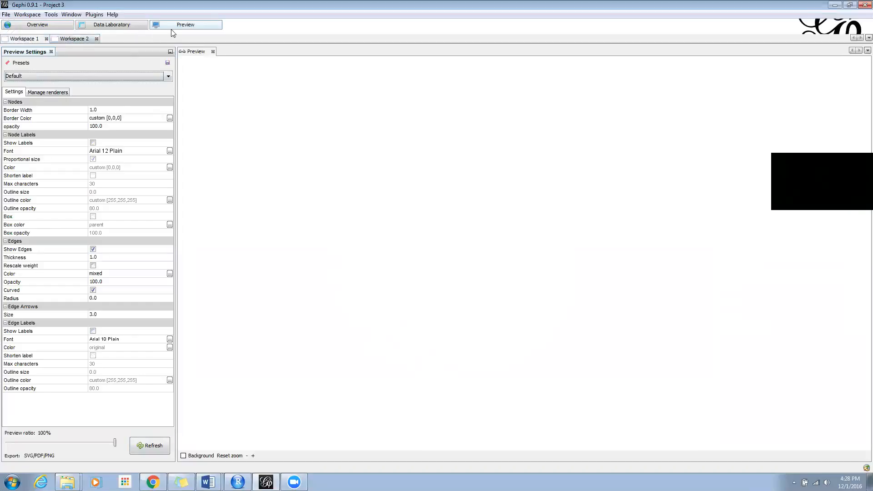
{"action": "left_click", "coordinate": [142, 449]}
{"action": "left_click", "coordinate": [168, 76]}
{"action": "left_click", "coordinate": [160, 94]}
{"action": "left_click", "coordinate": [153, 447]}
Return to Workspace 2 and switch back to its Overview
{"action": "left_click", "coordinate": [80, 40]}
{"action": "left_click", "coordinate": [45, 30]}
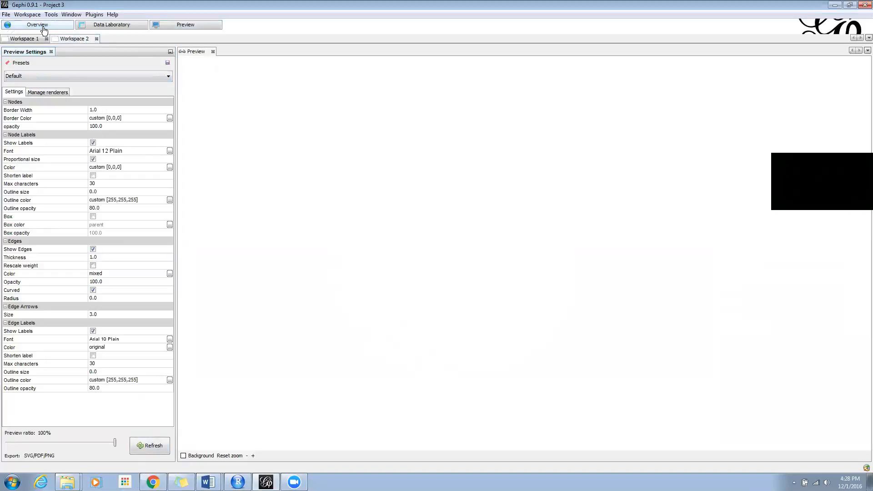
{"action": "left_click", "coordinate": [44, 30]}
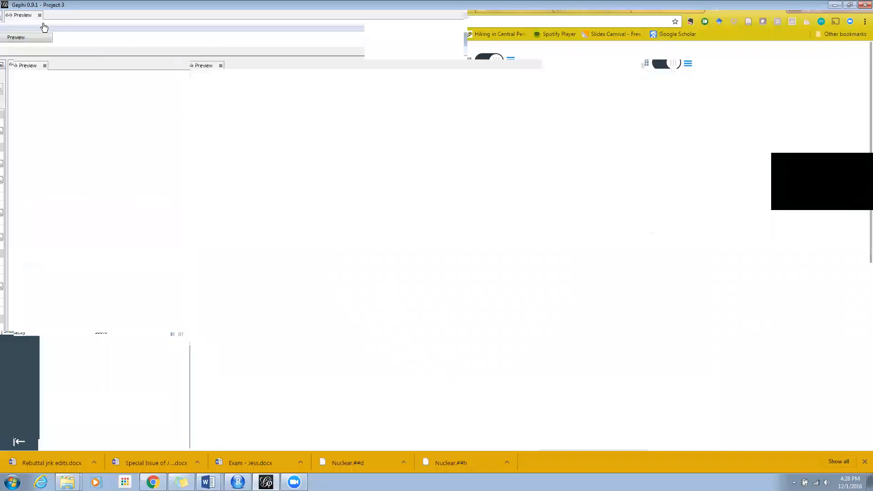